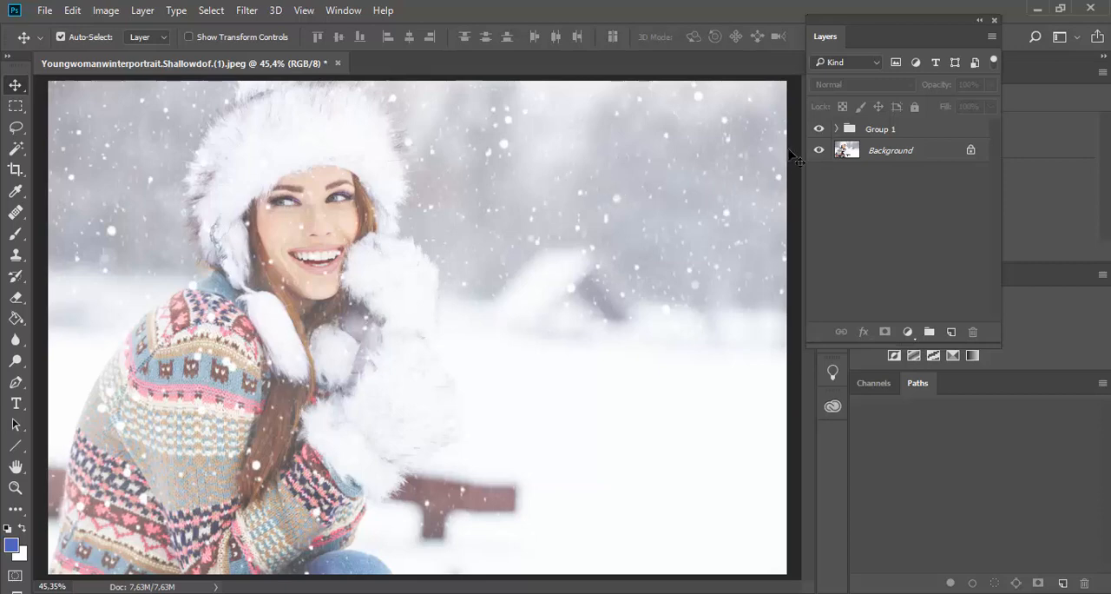
Step: Compare the photo with Group 1 hidden and shown, and delete the Group 1 layer group
{"action": "left_click", "coordinate": [817, 131]}
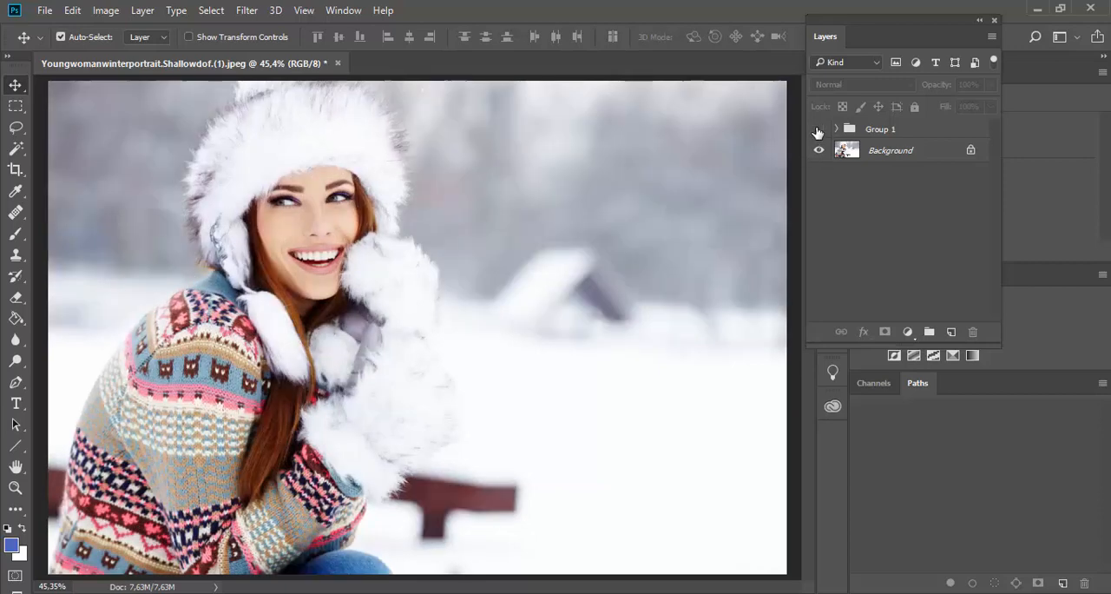
{"action": "left_click", "coordinate": [816, 131]}
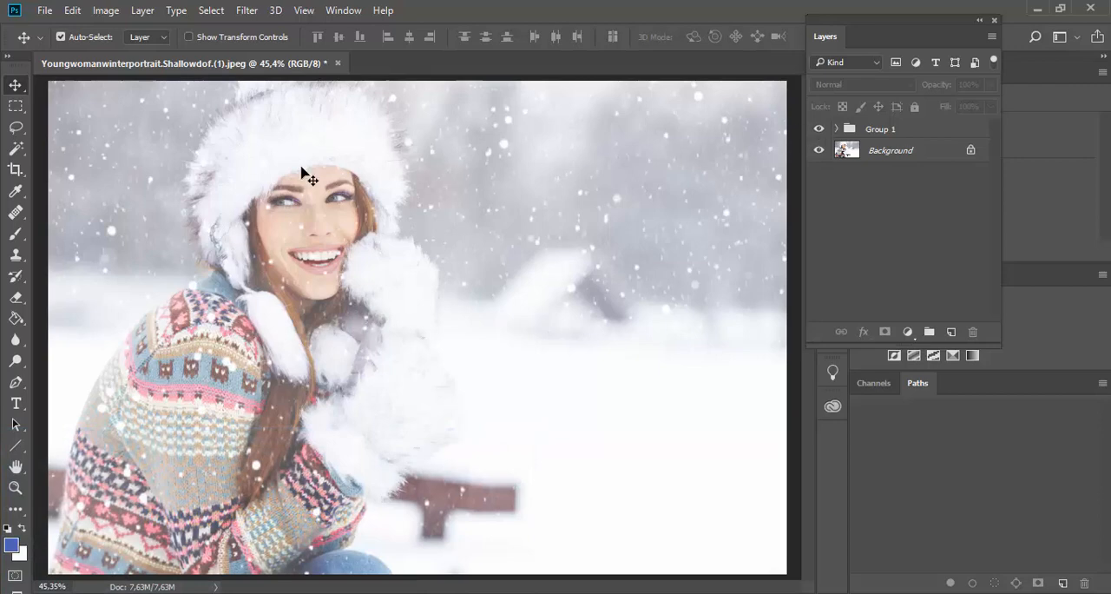
{"action": "left_click", "coordinate": [45, 12]}
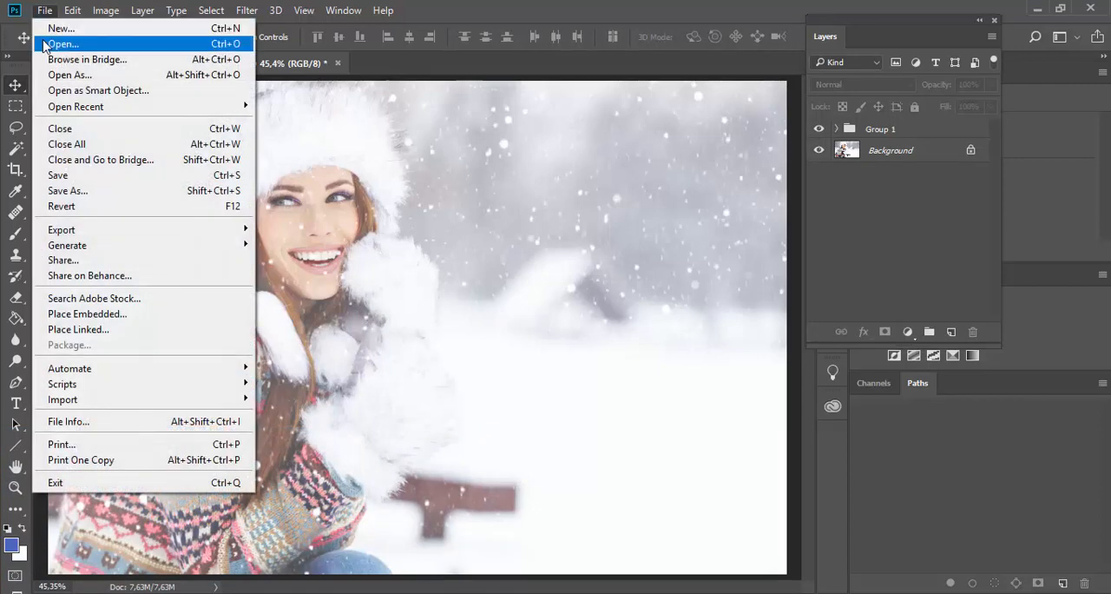
{"action": "left_click", "coordinate": [388, 56]}
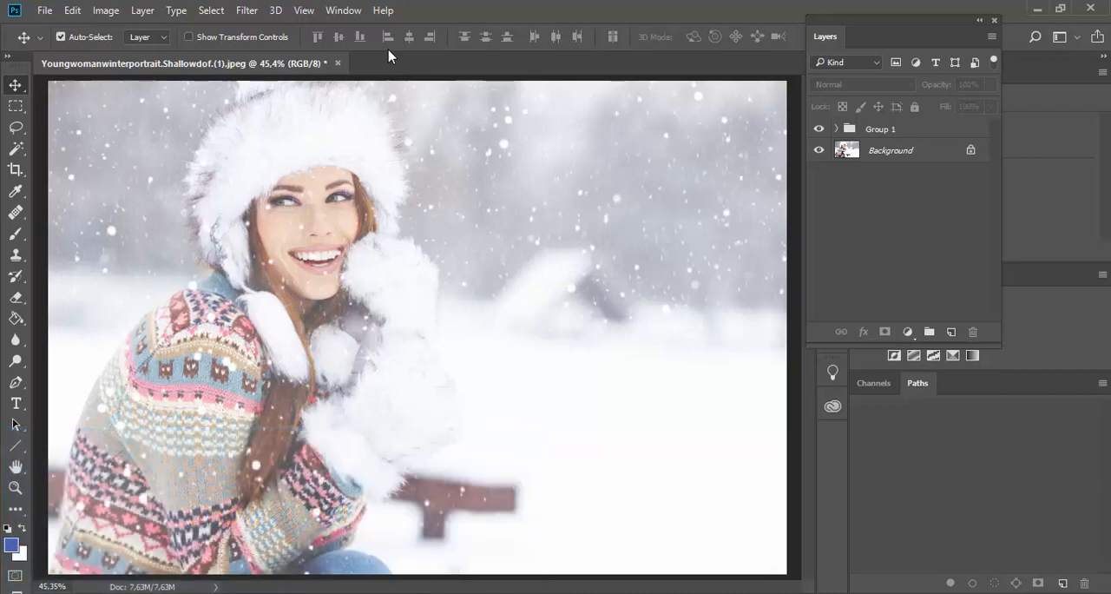
{"action": "left_click_drag", "start_coordinate": [868, 137], "coordinate": [973, 331]}
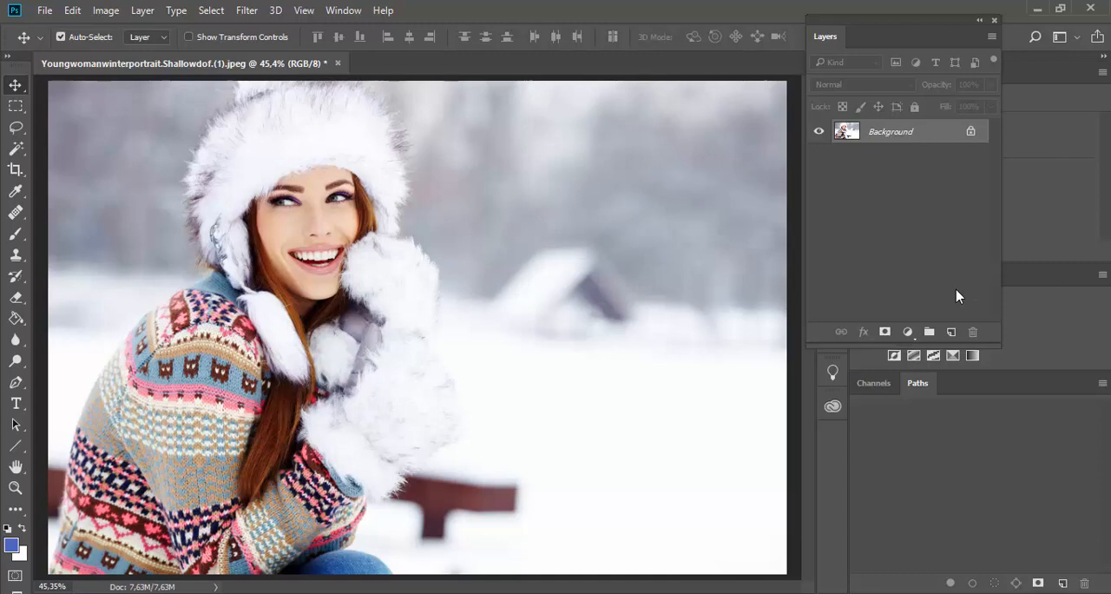
Step: Search Adobe Stock for "winter" and browse the results down to the portrait of the woman in the fur hat
{"action": "left_click", "coordinate": [343, 13]}
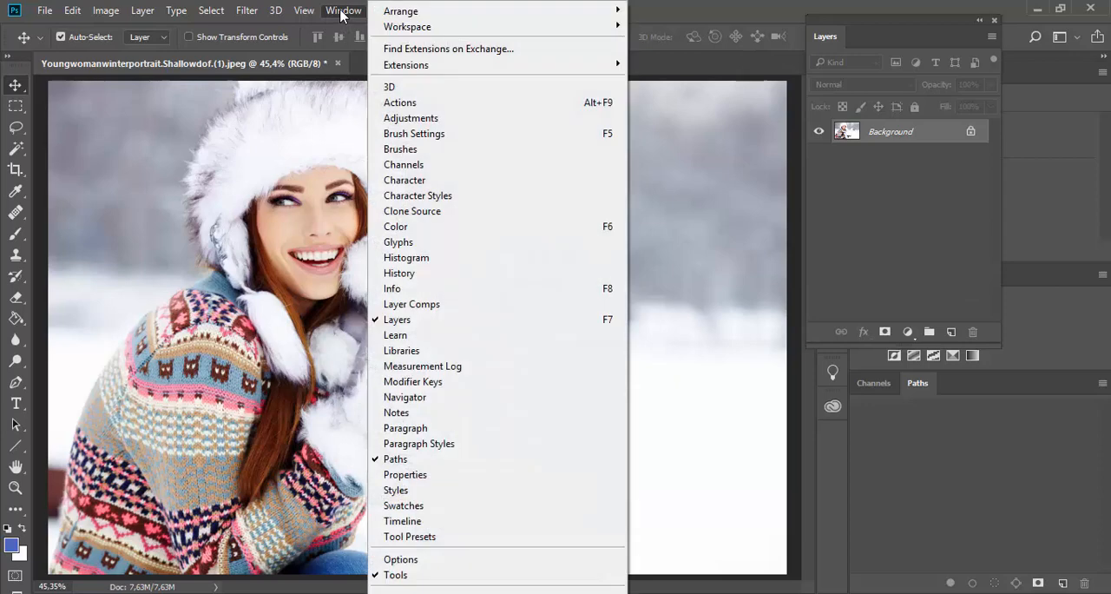
{"action": "left_click", "coordinate": [399, 349]}
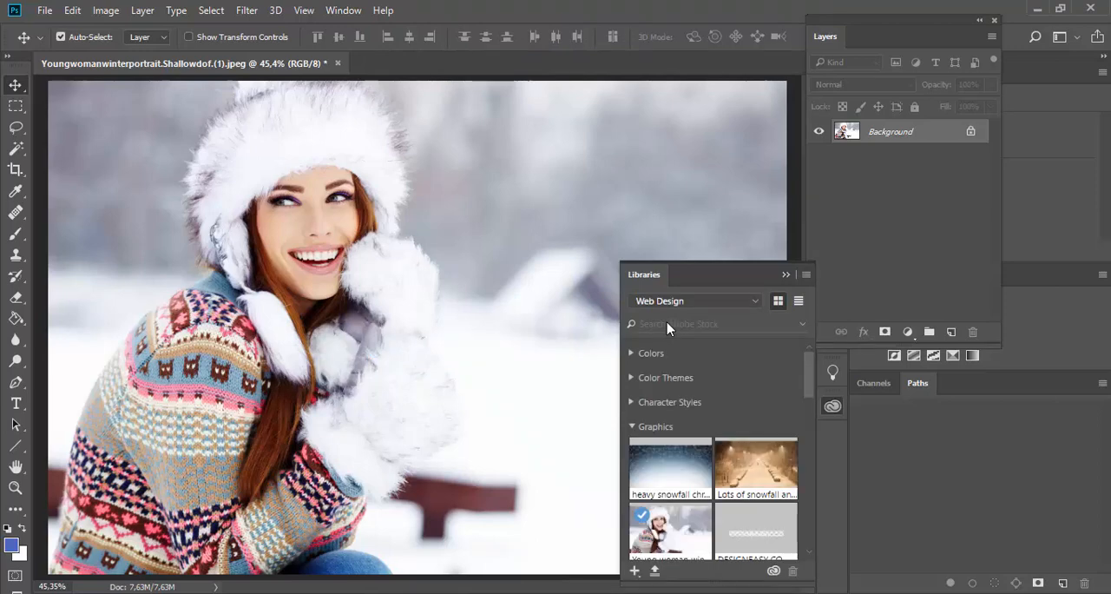
{"action": "left_click", "coordinate": [667, 324]}
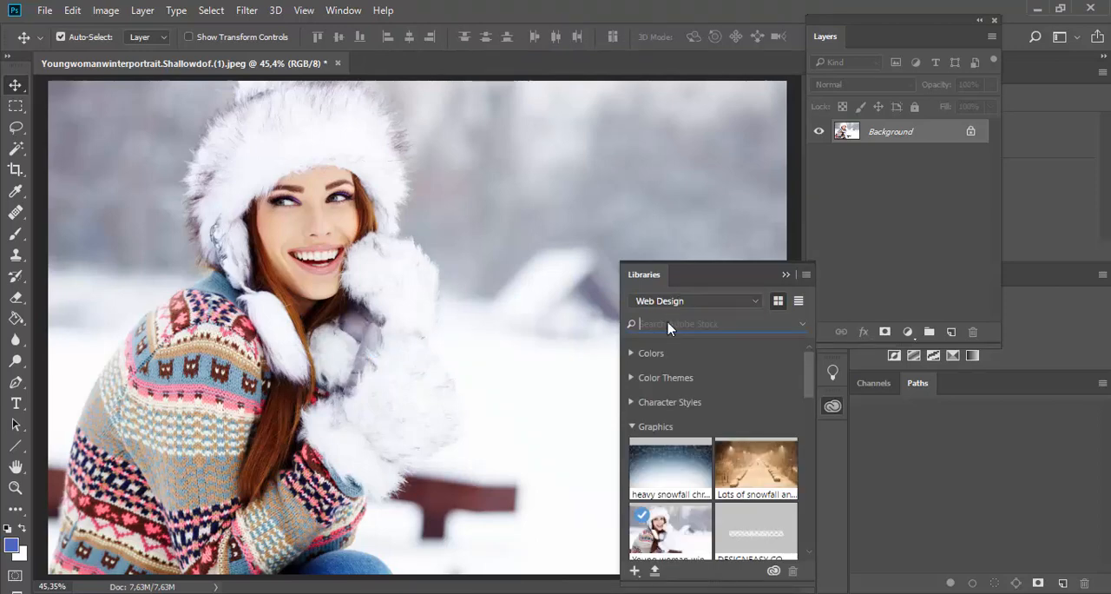
{"action": "type", "text": "winter"}
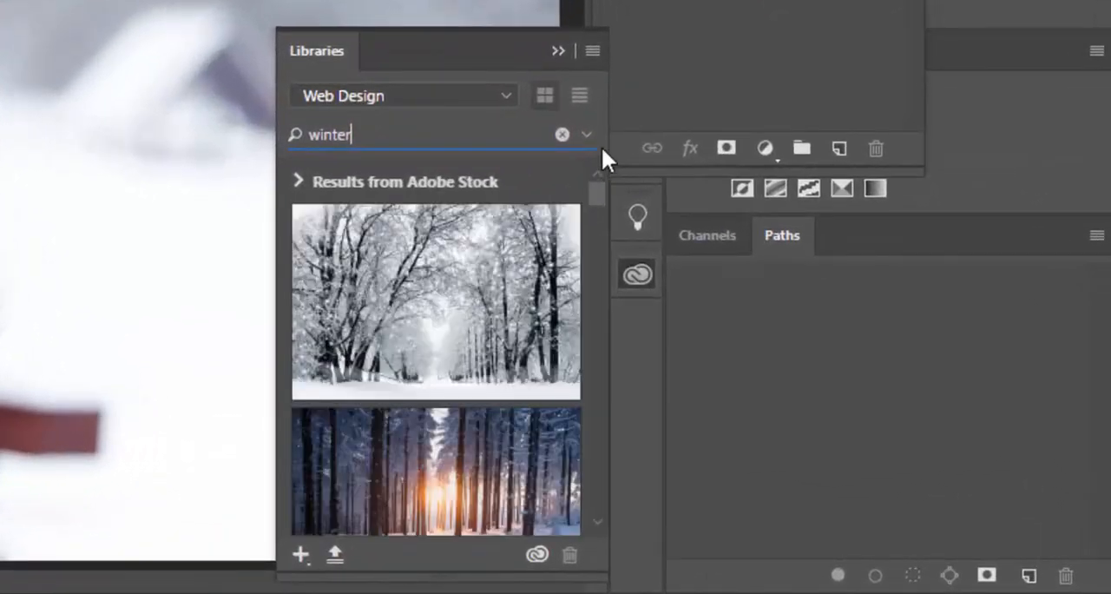
{"action": "left_click", "coordinate": [588, 136]}
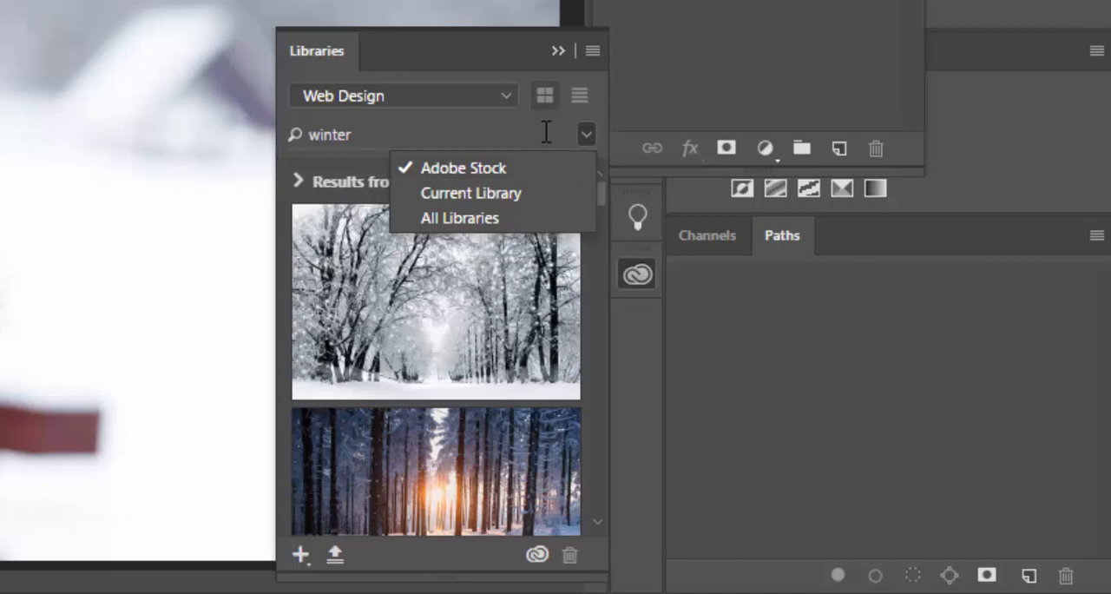
{"action": "left_click", "coordinate": [545, 131]}
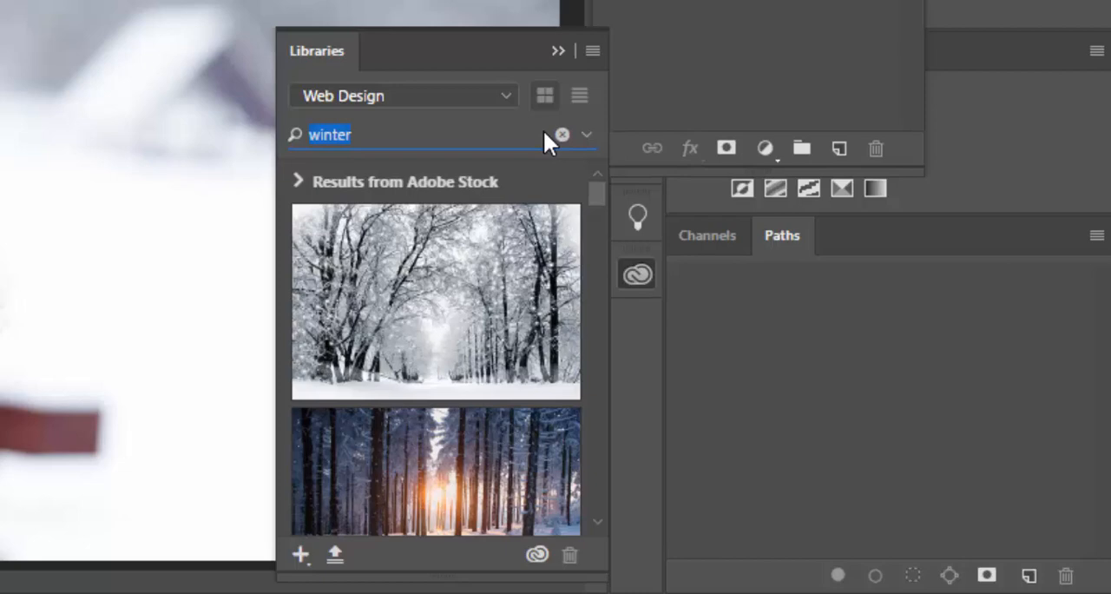
{"action": "left_click_drag", "start_coordinate": [591, 190], "coordinate": [590, 280]}
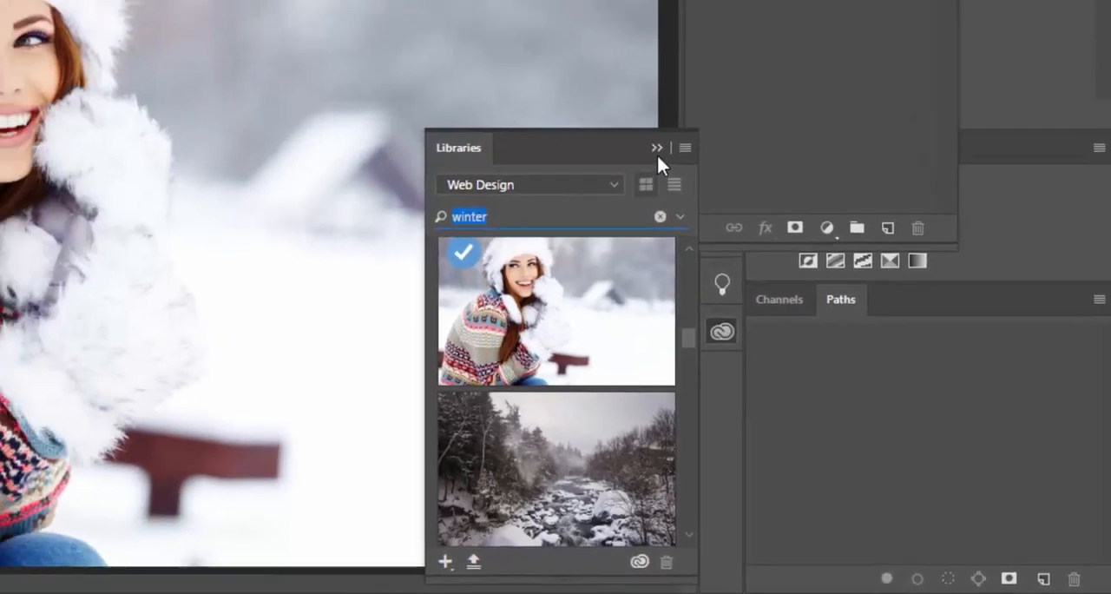
{"action": "left_click", "coordinate": [558, 52]}
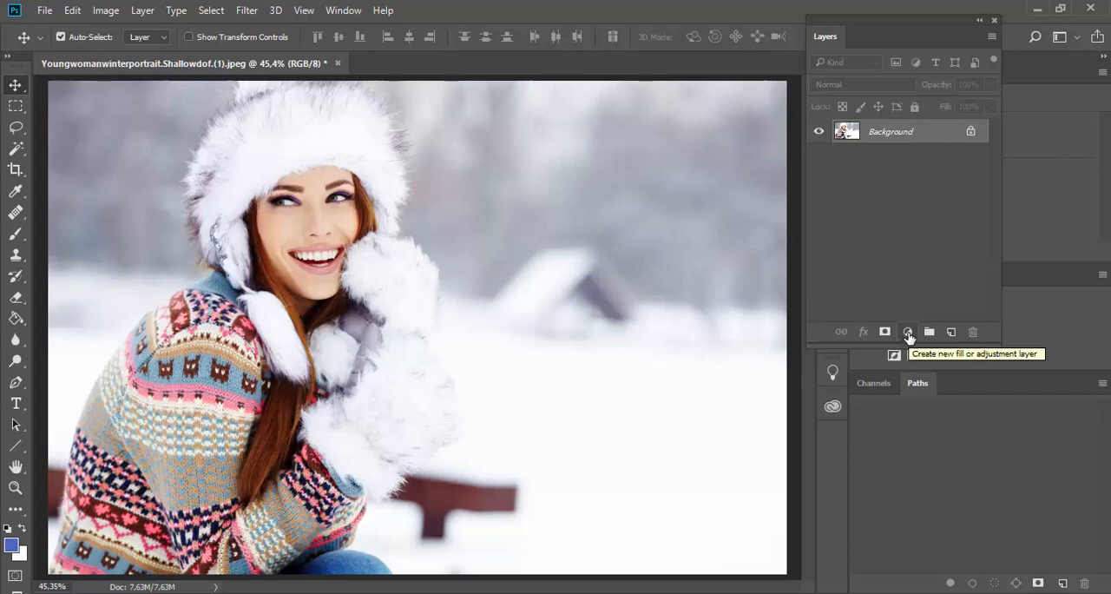
Step: Add a Pattern Fill layer above the Background using the dark gray pattern with dense white snow specks
{"action": "left_click", "coordinate": [908, 333]}
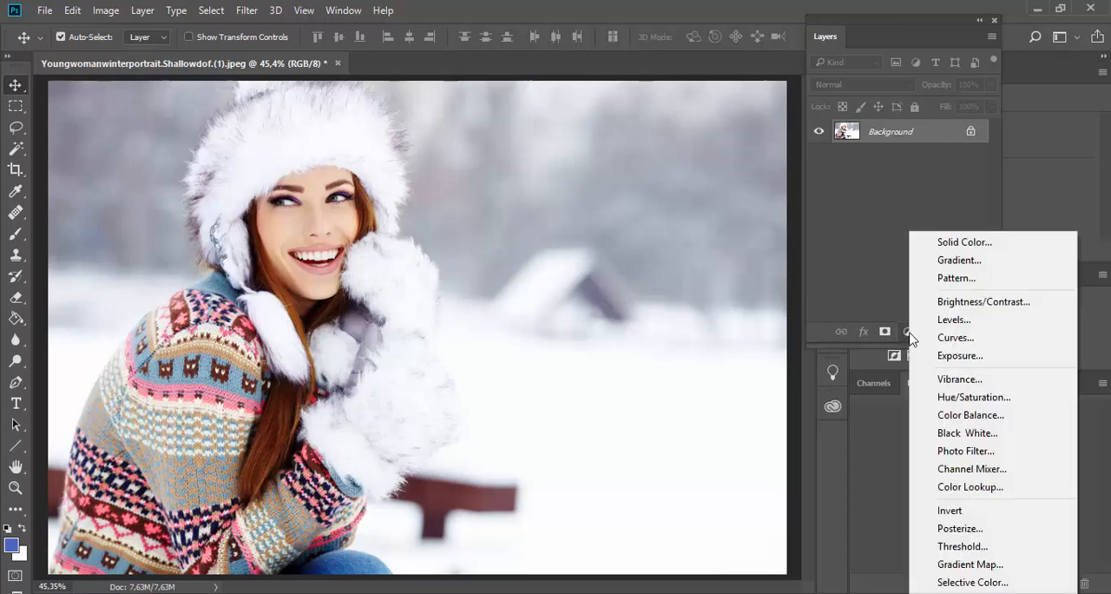
{"action": "left_click", "coordinate": [926, 279]}
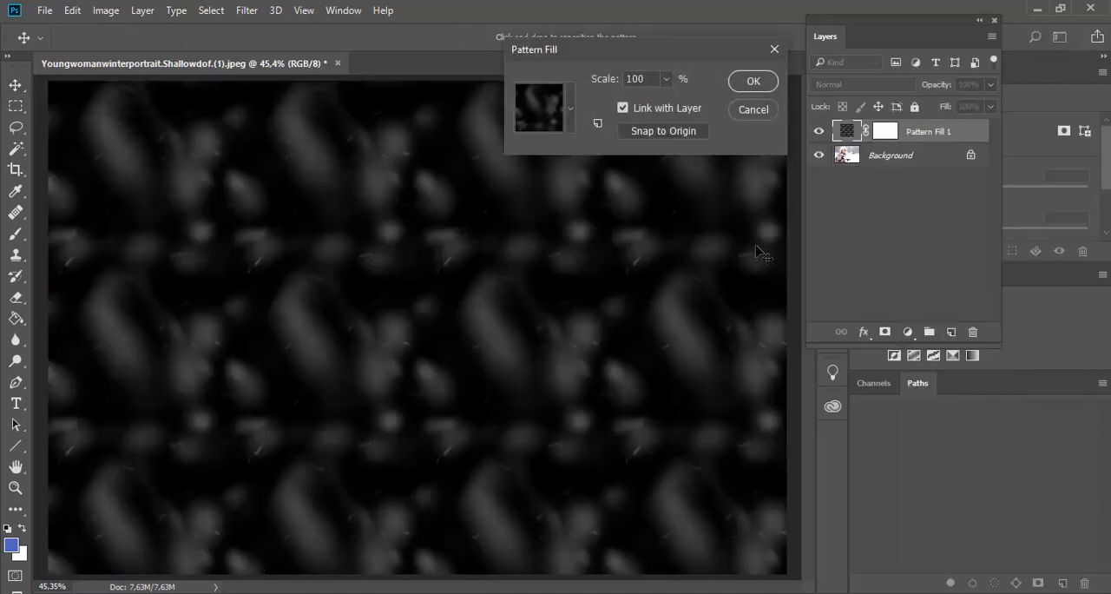
{"action": "left_click", "coordinate": [571, 111]}
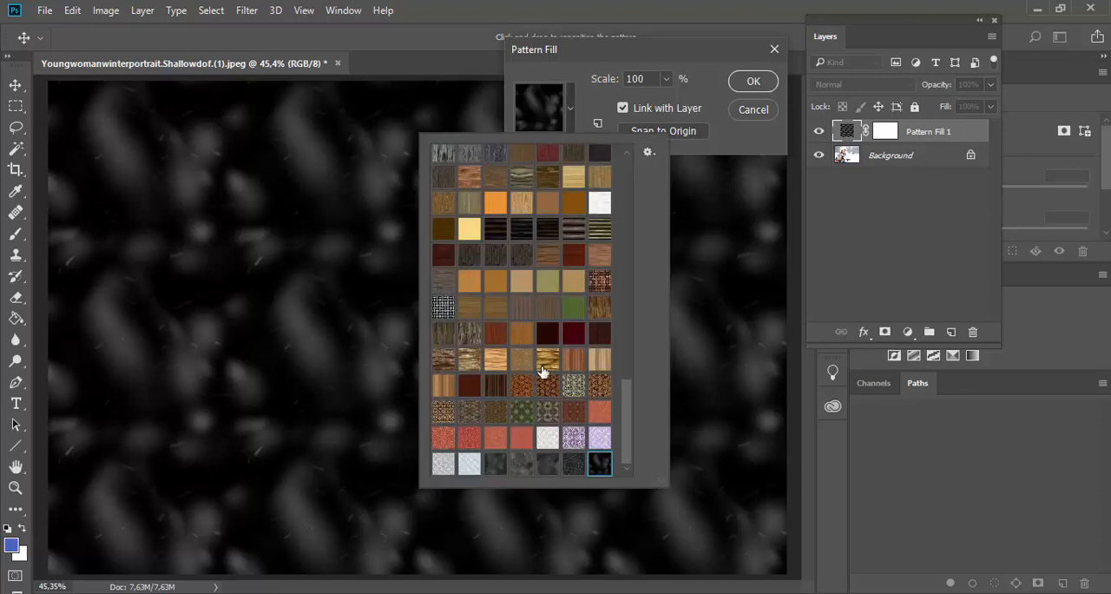
{"action": "left_click", "coordinate": [522, 464]}
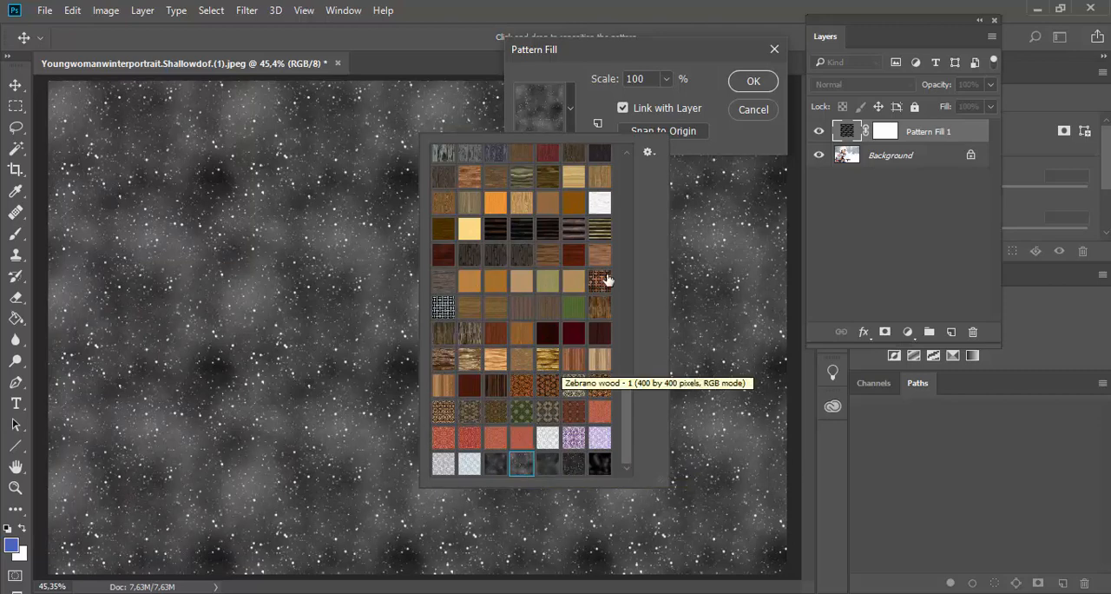
{"action": "left_click", "coordinate": [753, 82]}
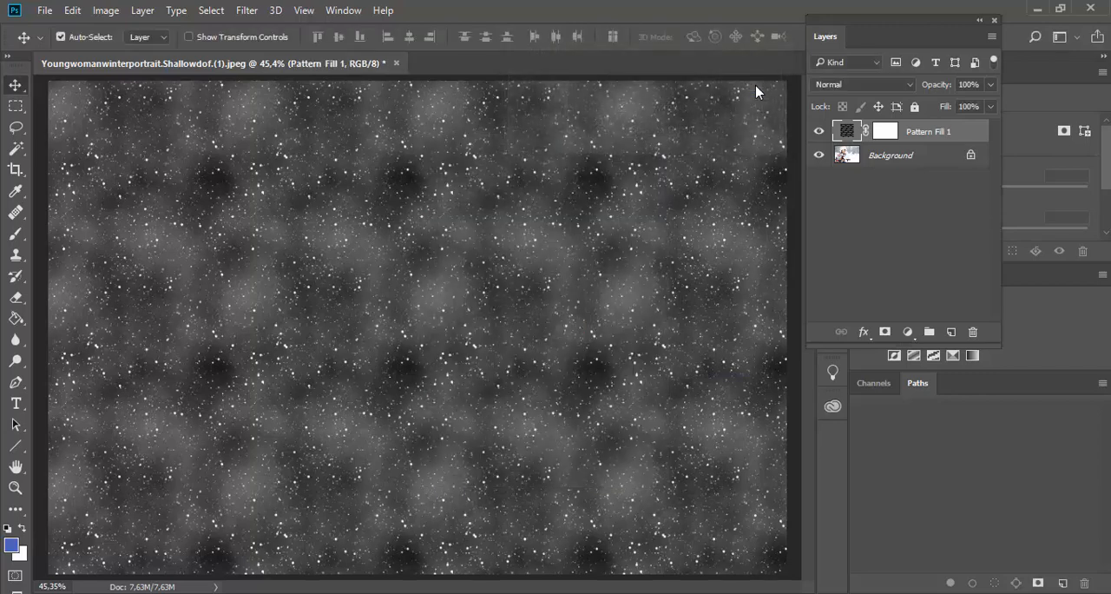
Step: Set the pattern fill layer's blend mode to Screen and its pattern scale to 308%
{"action": "left_click", "coordinate": [856, 87]}
{"action": "left_click", "coordinate": [853, 201]}
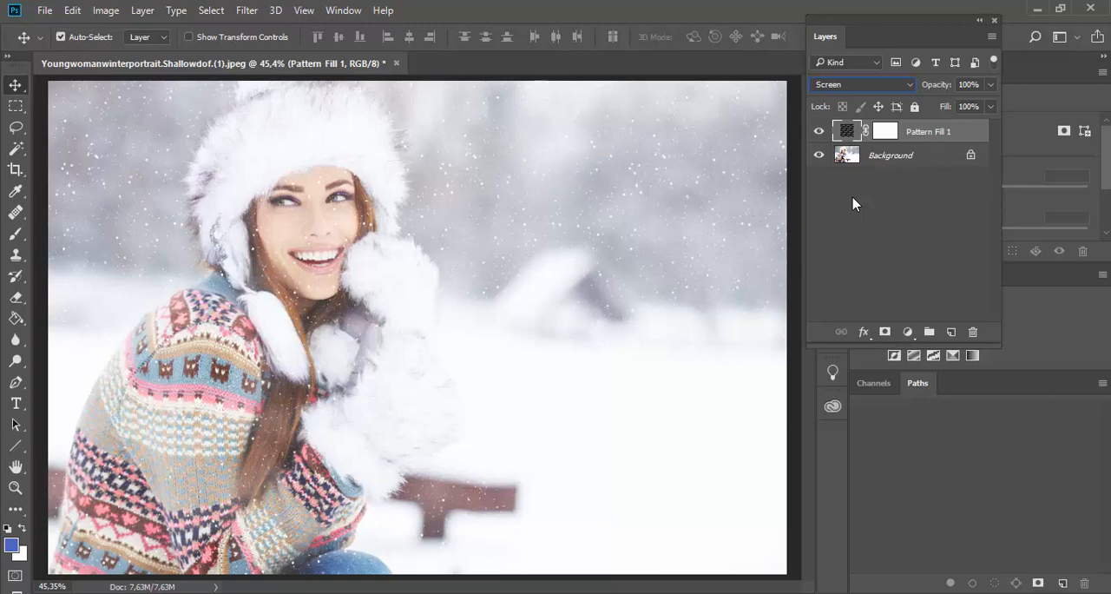
{"action": "double_click", "coordinate": [848, 131]}
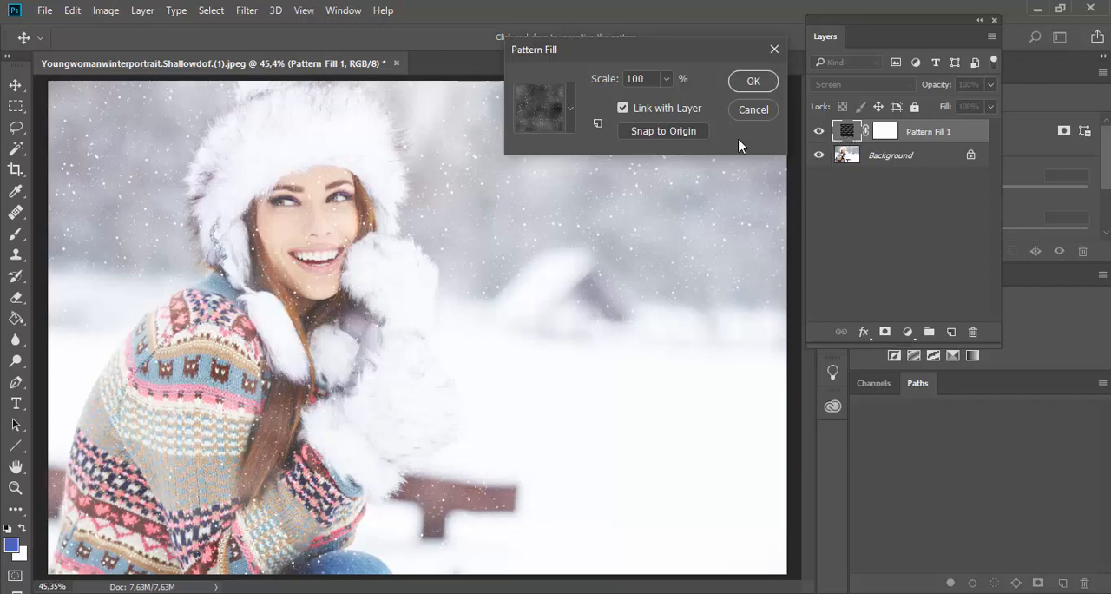
{"action": "left_click", "coordinate": [619, 78]}
{"action": "type", "text": "200"}
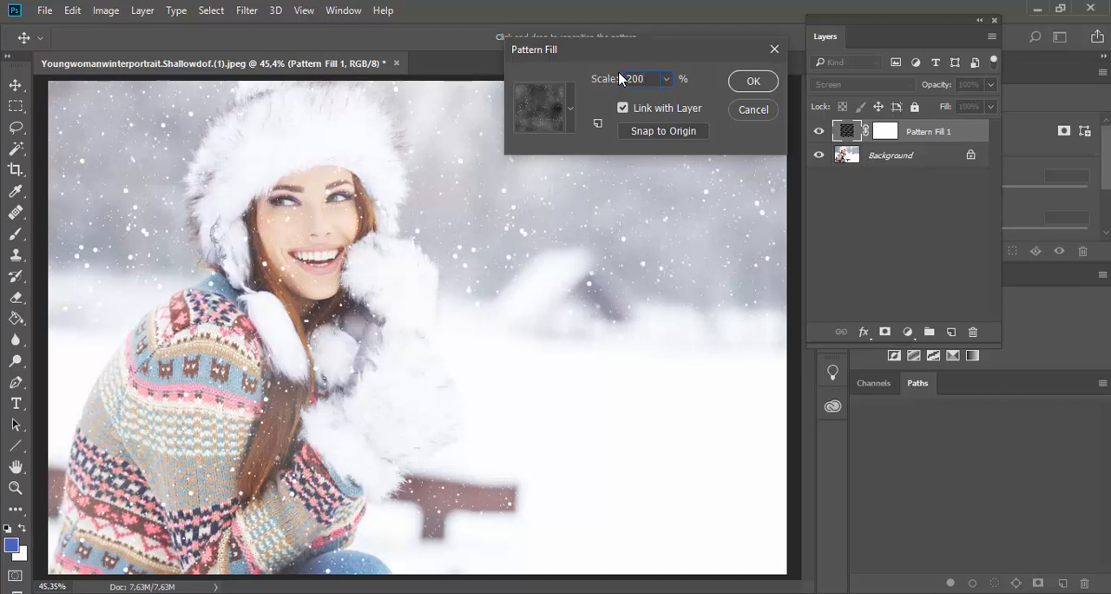
{"action": "left_click", "coordinate": [666, 79]}
{"action": "left_click_drag", "start_coordinate": [666, 102], "coordinate": [675, 103]}
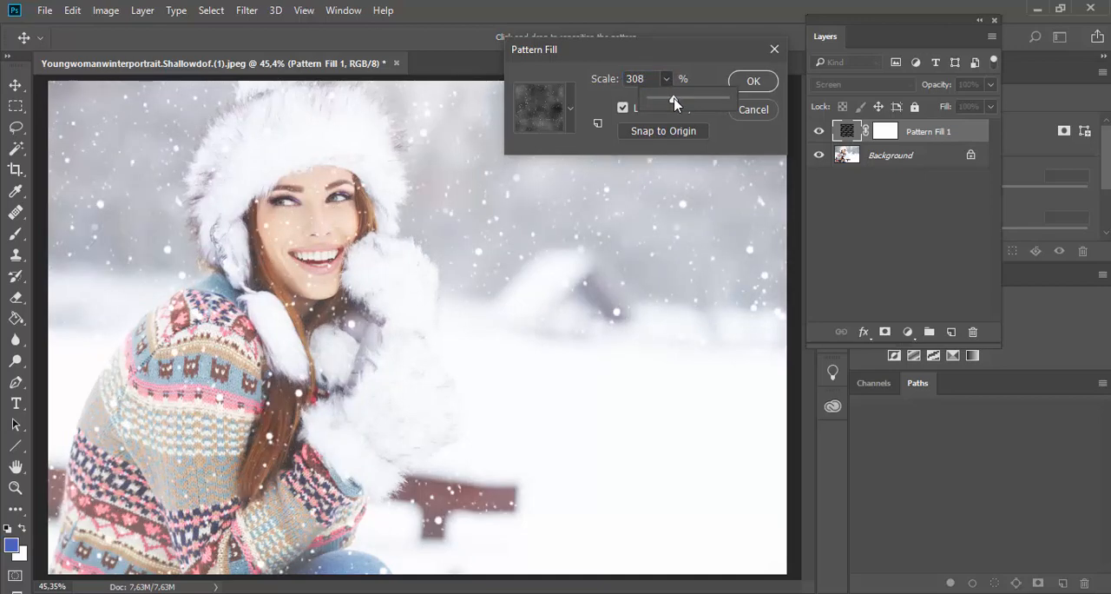
{"action": "left_click", "coordinate": [752, 82]}
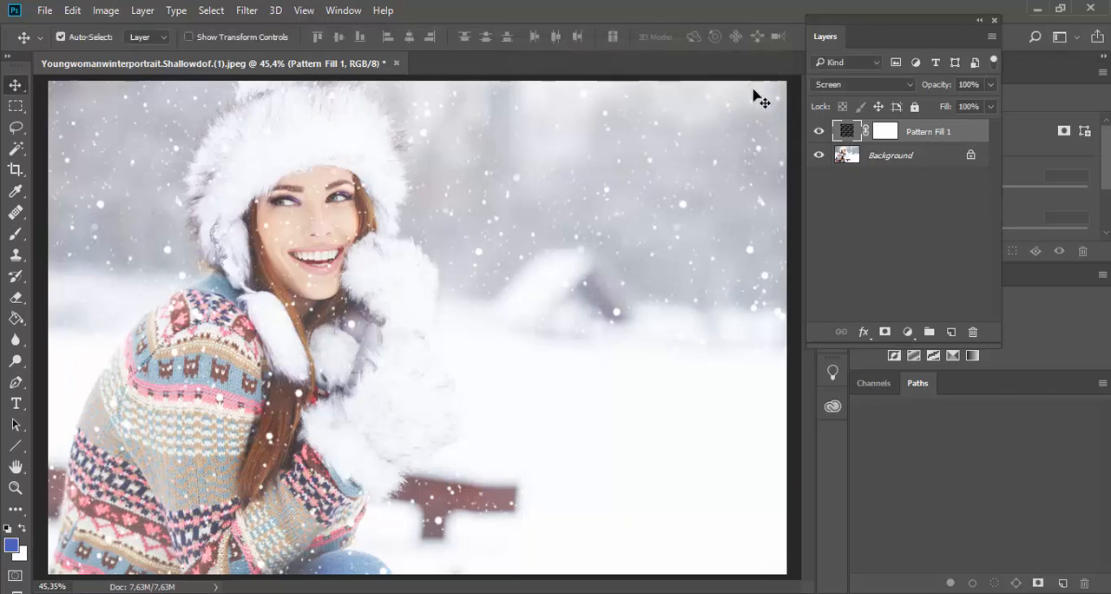
Step: Duplicate the Pattern Fill 1 layer and switch the copy to the neighbouring dark, softer snow pattern
{"action": "left_click_drag", "start_coordinate": [928, 132], "coordinate": [953, 331]}
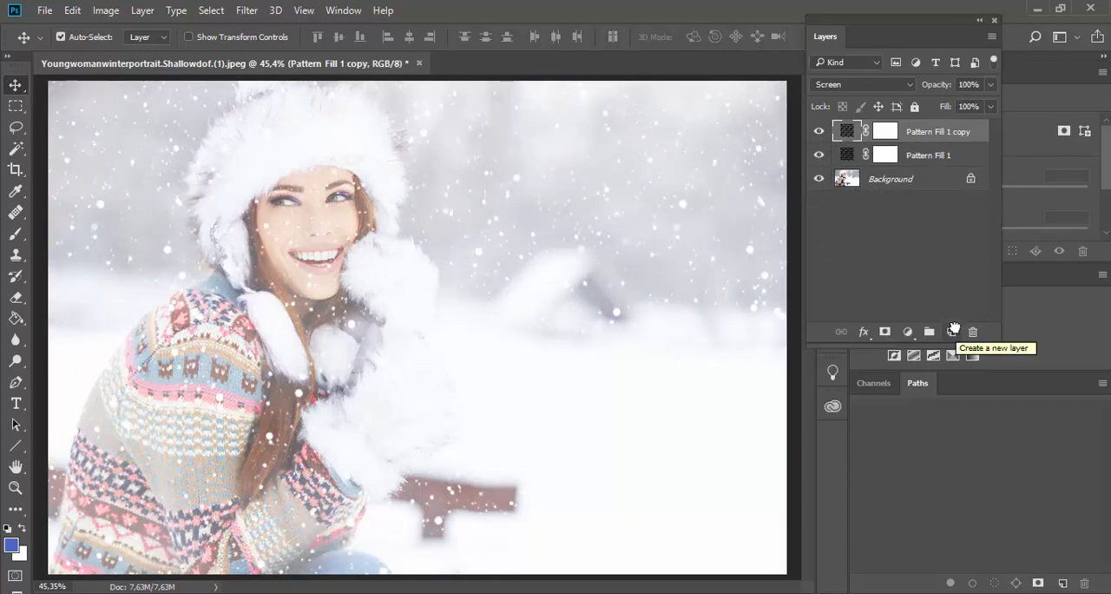
{"action": "double_click", "coordinate": [847, 135]}
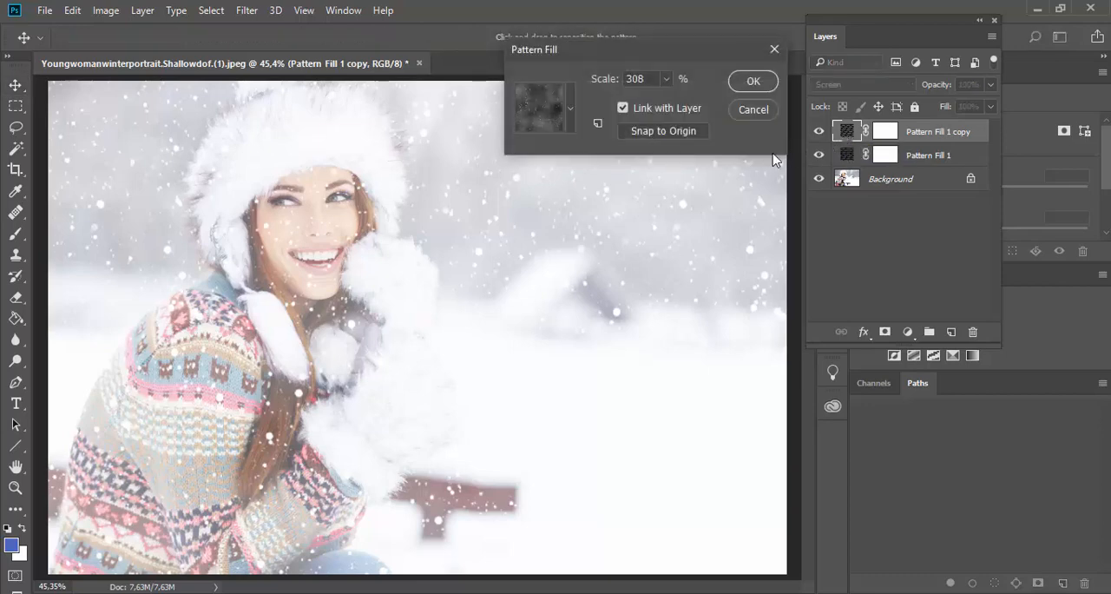
{"action": "left_click", "coordinate": [570, 114]}
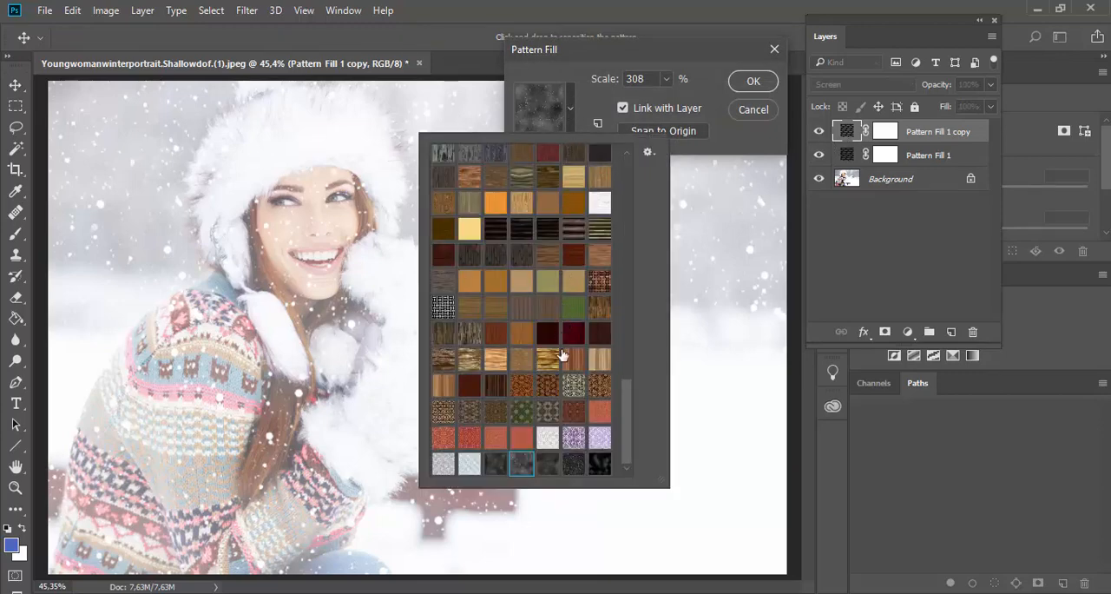
{"action": "left_click", "coordinate": [549, 462]}
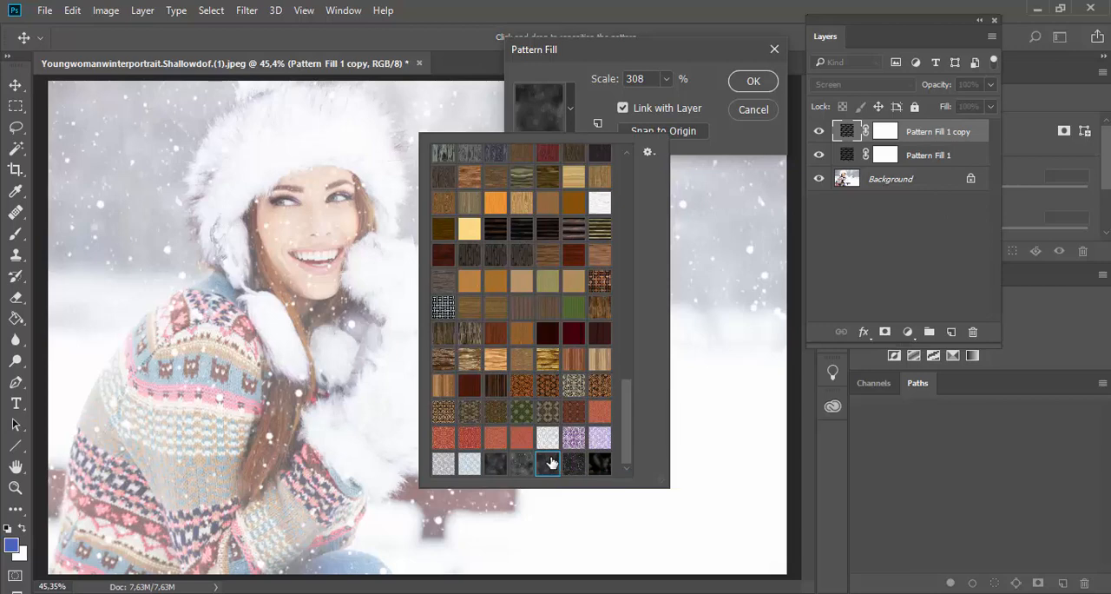
{"action": "left_click", "coordinate": [753, 81]}
{"action": "left_click", "coordinate": [754, 81]}
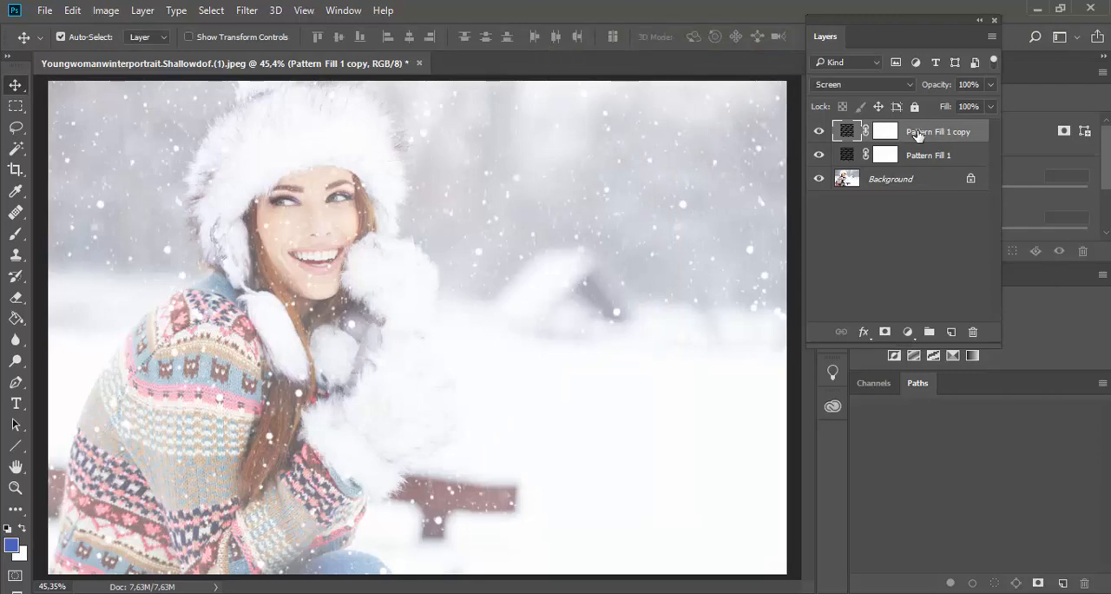
Step: Duplicate the Pattern Fill 1 copy layer and give the new copy the black pattern with large blurred spots
{"action": "left_click_drag", "start_coordinate": [917, 137], "coordinate": [951, 333]}
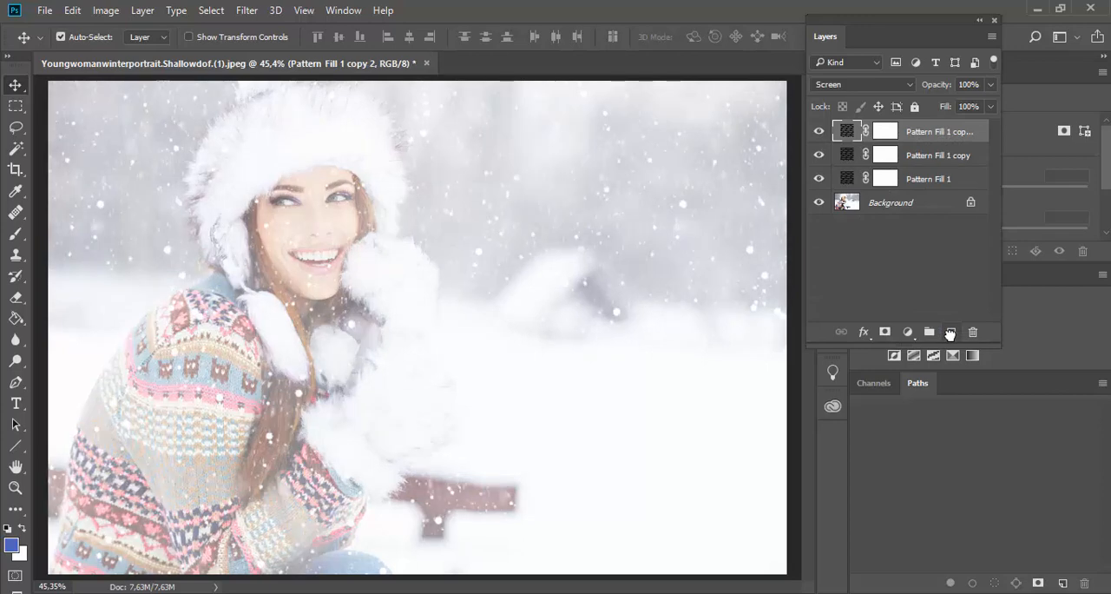
{"action": "double_click", "coordinate": [846, 132]}
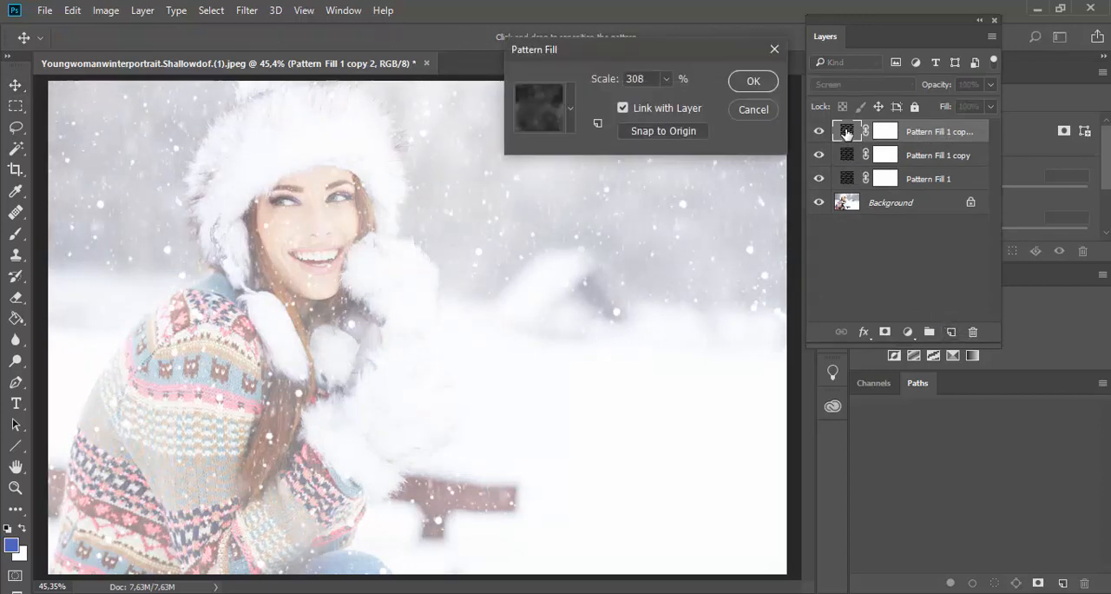
{"action": "left_click", "coordinate": [570, 111]}
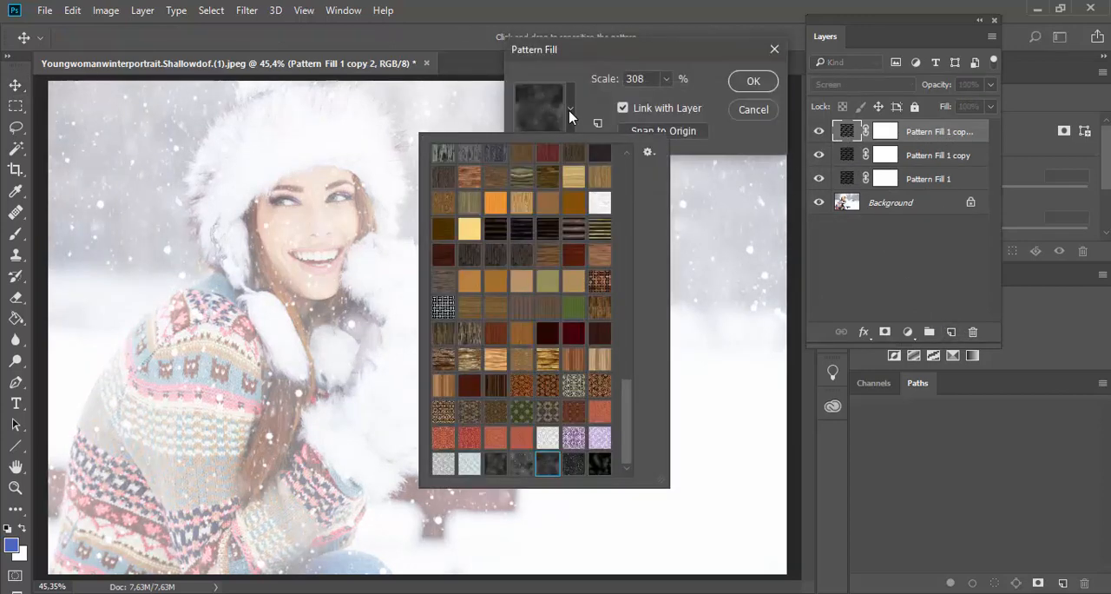
{"action": "left_click", "coordinate": [599, 465]}
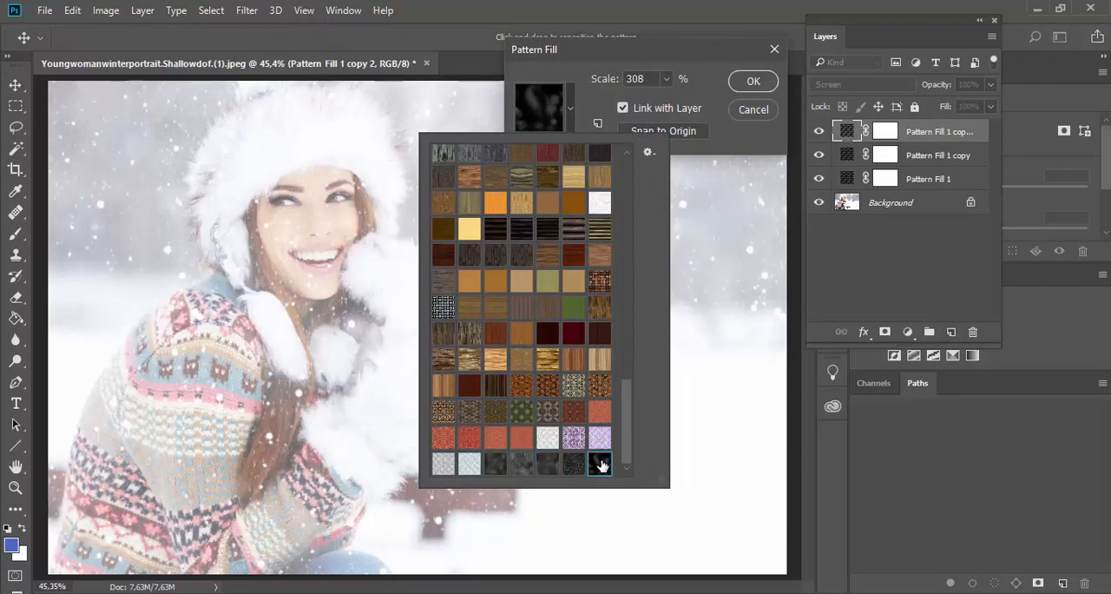
{"action": "left_click", "coordinate": [751, 84]}
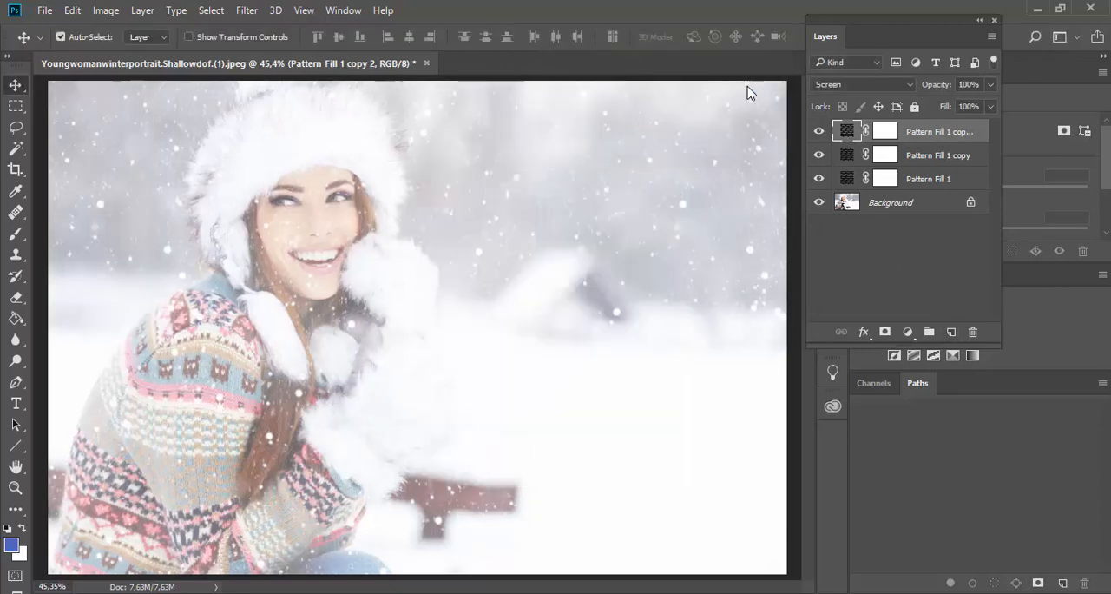
Step: Set the topmost pattern fill layer's blend mode to Soft Light and its opacity to 46%
{"action": "left_click", "coordinate": [862, 85]}
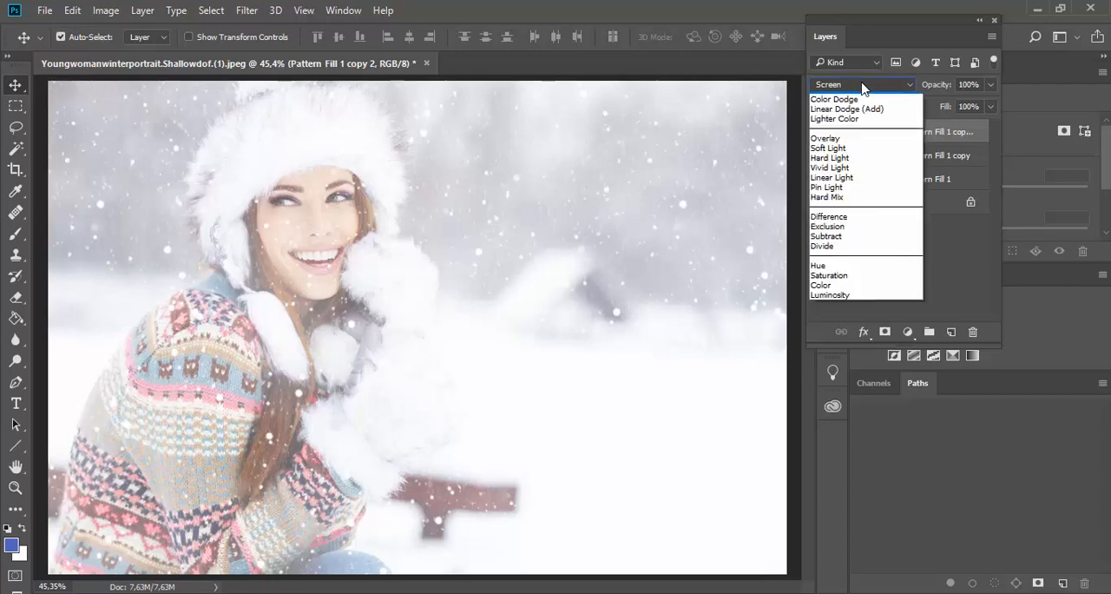
{"action": "left_click", "coordinate": [853, 263]}
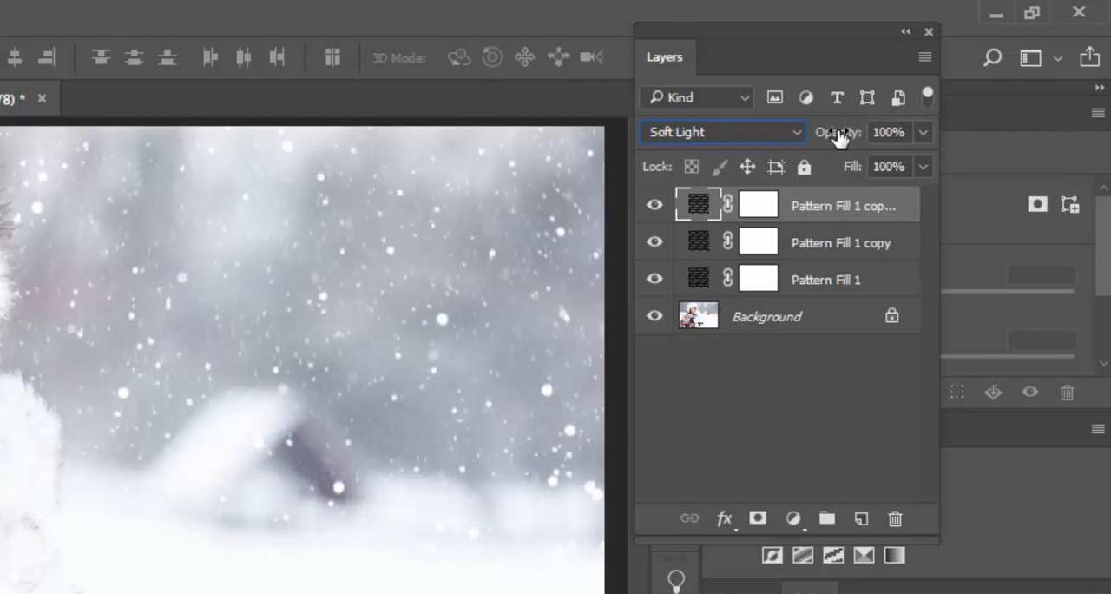
{"action": "left_click_drag", "start_coordinate": [835, 135], "coordinate": [770, 136]}
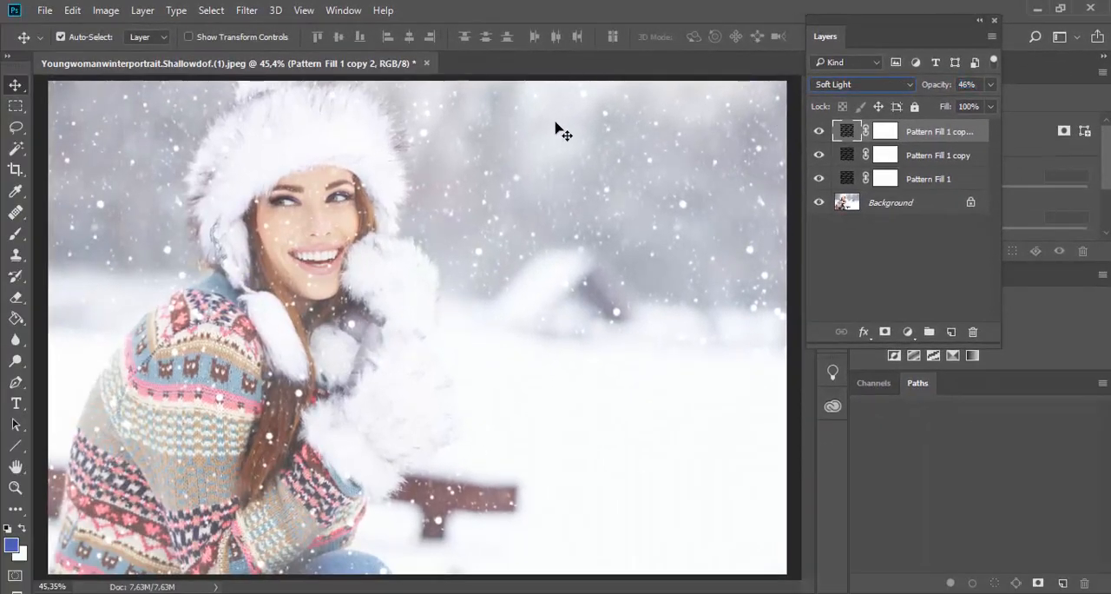
{"action": "left_click", "coordinate": [44, 11]}
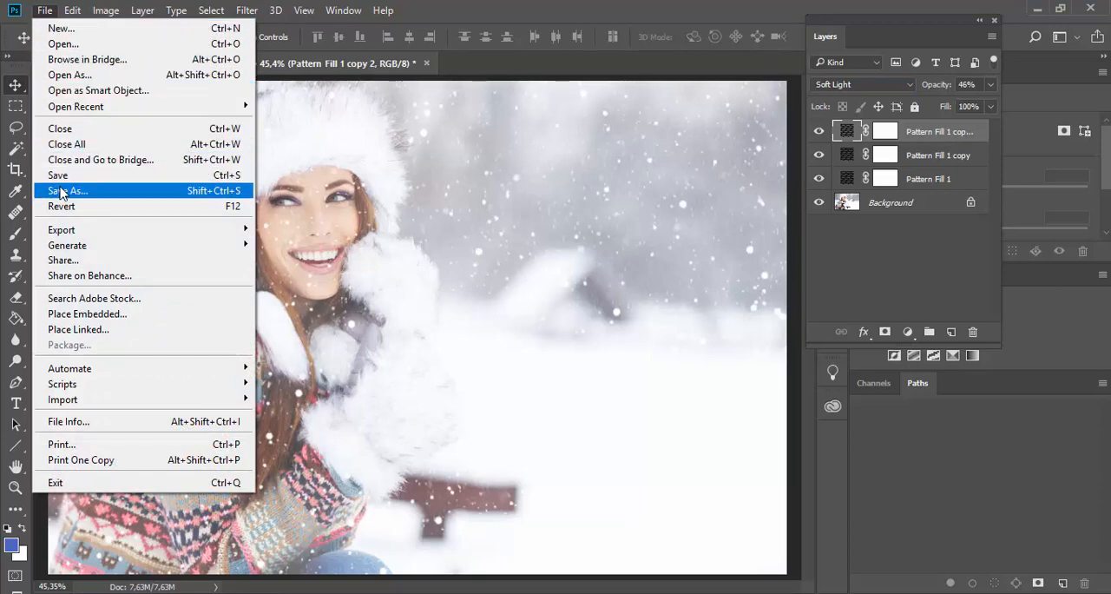
{"action": "mouse_move", "coordinate": [63, 229]}
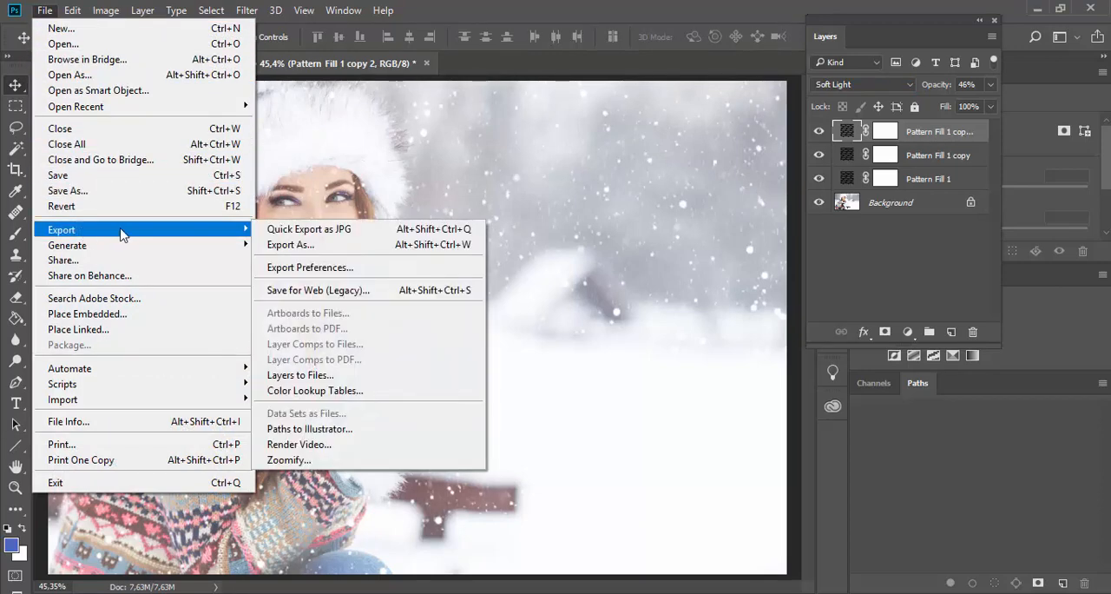
{"action": "left_click", "coordinate": [451, 111]}
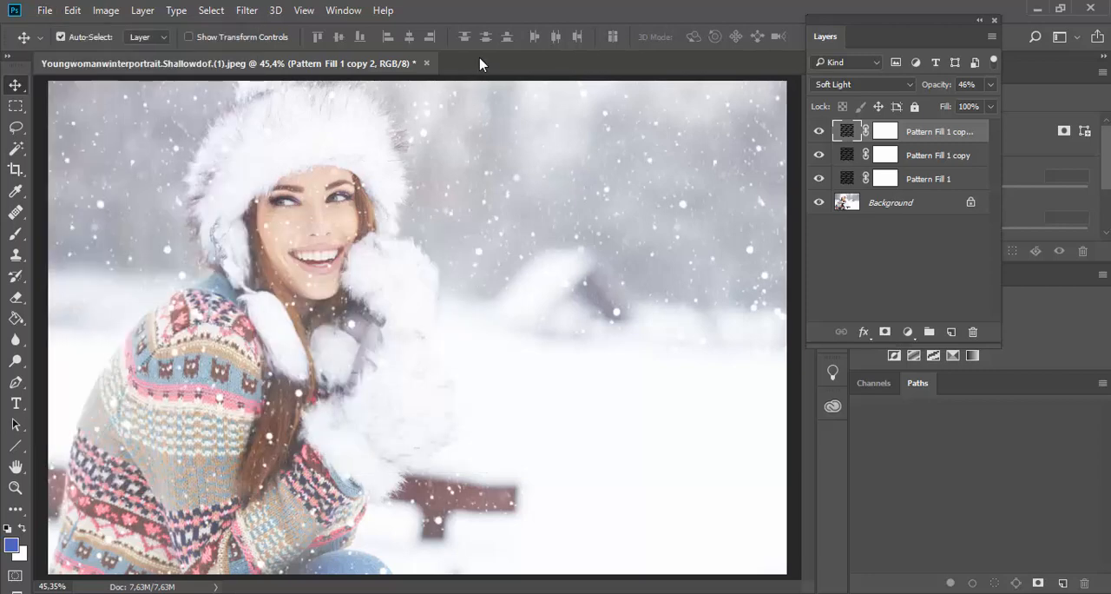
Step: Group the three pattern fill layers, and hide and reshow the group to compare the portrait with and without snow
{"action": "left_click", "coordinate": [913, 180], "text": "shift"}
{"action": "left_click", "coordinate": [928, 331]}
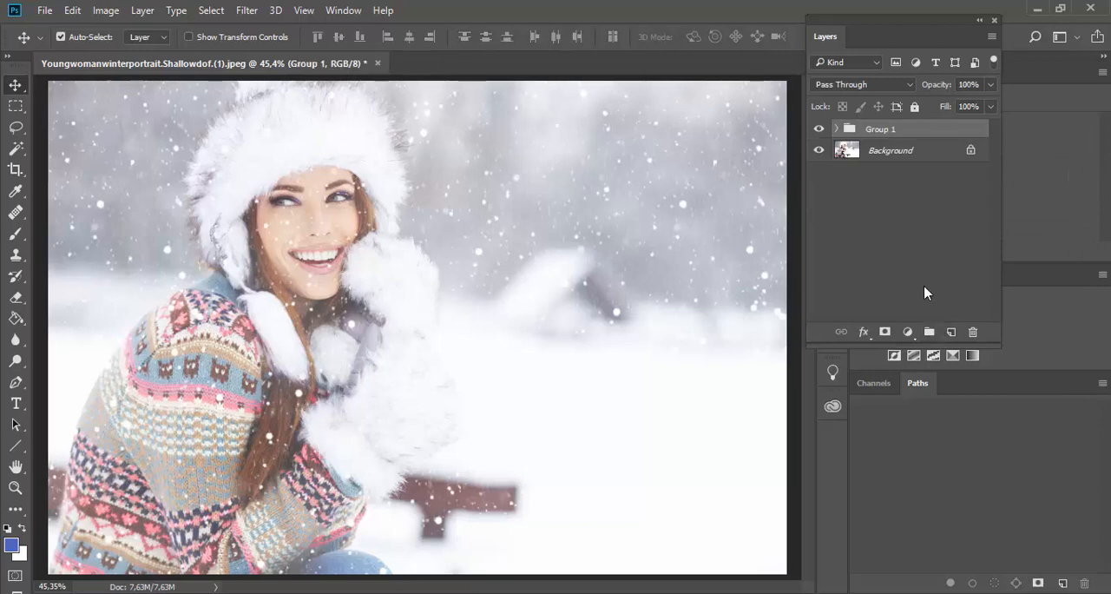
{"action": "left_click", "coordinate": [819, 129]}
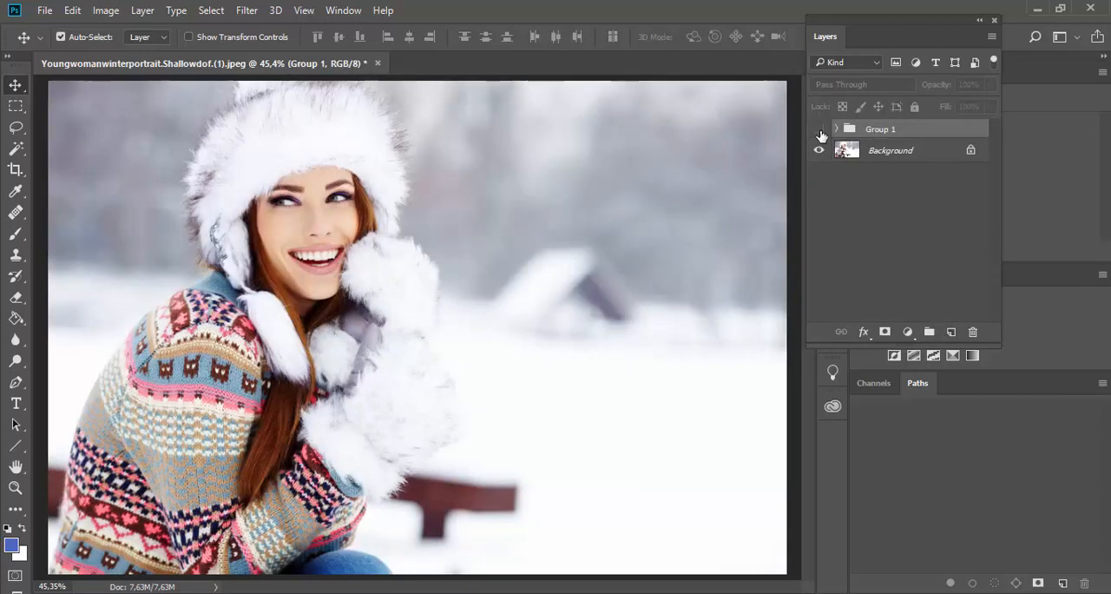
{"action": "left_click", "coordinate": [819, 131]}
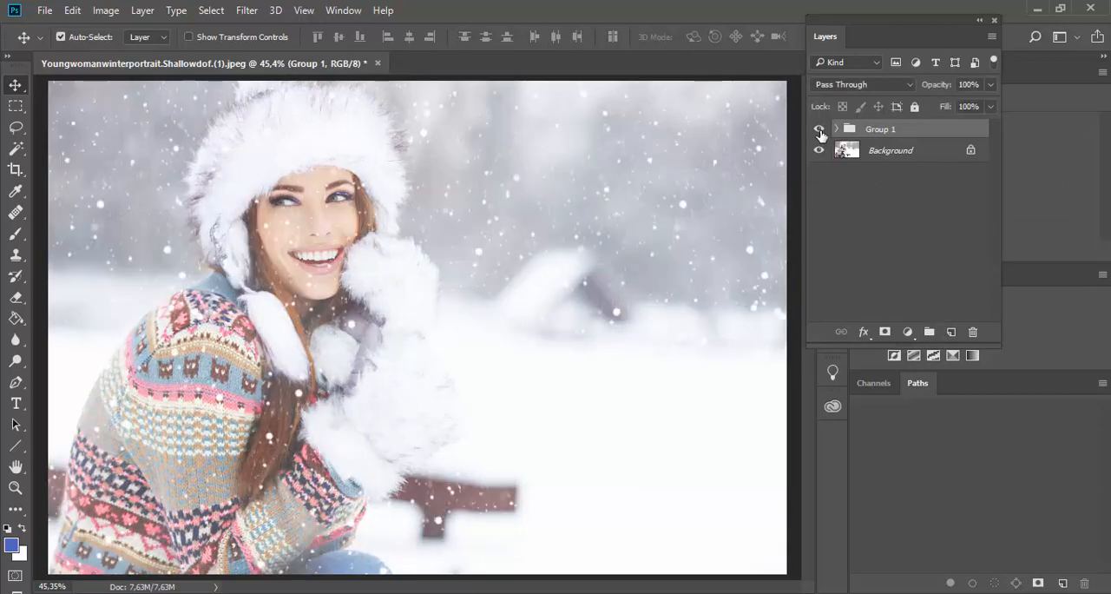